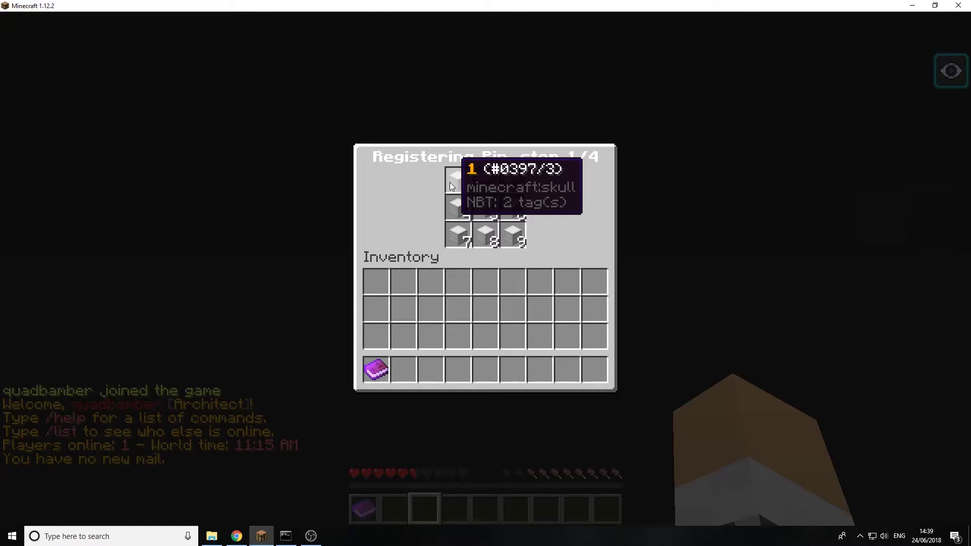
# Click the four PIN digit skulls in Registering Pin until Registration Complete appears
pyautogui.click(478, 186)
pyautogui.click(491, 201)
pyautogui.click(504, 186)
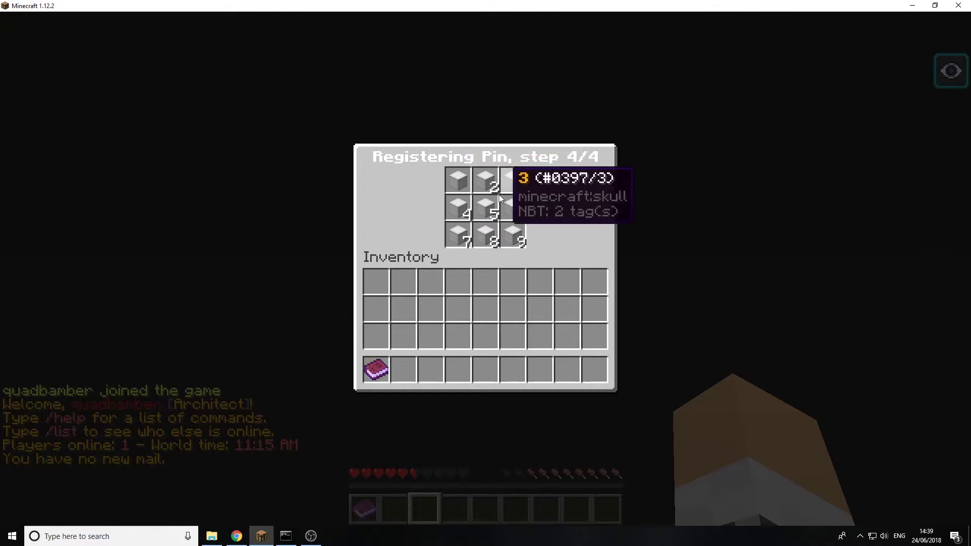
pyautogui.click(449, 212)
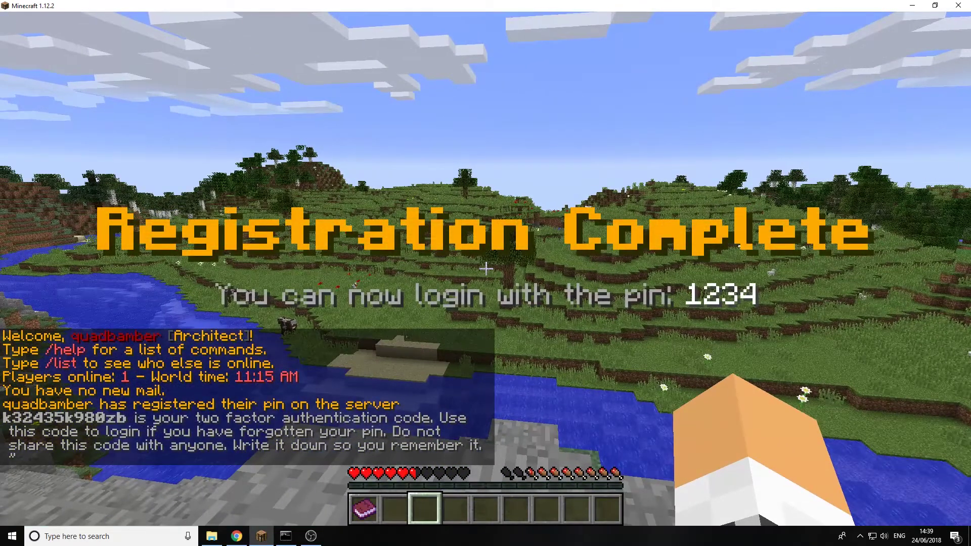
# Type the two-factor authentication code into chat, then select and copy it
pyautogui.press('t')
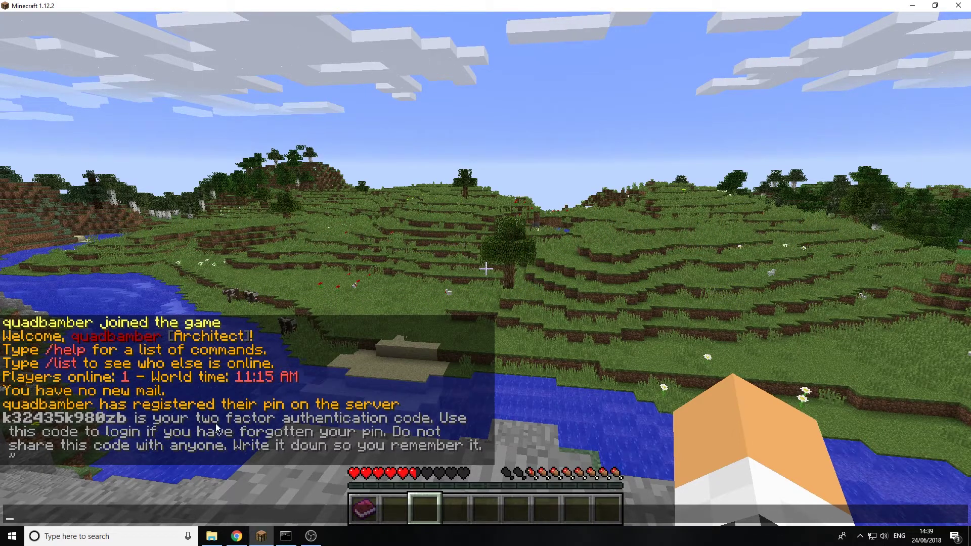
pyautogui.write('k')
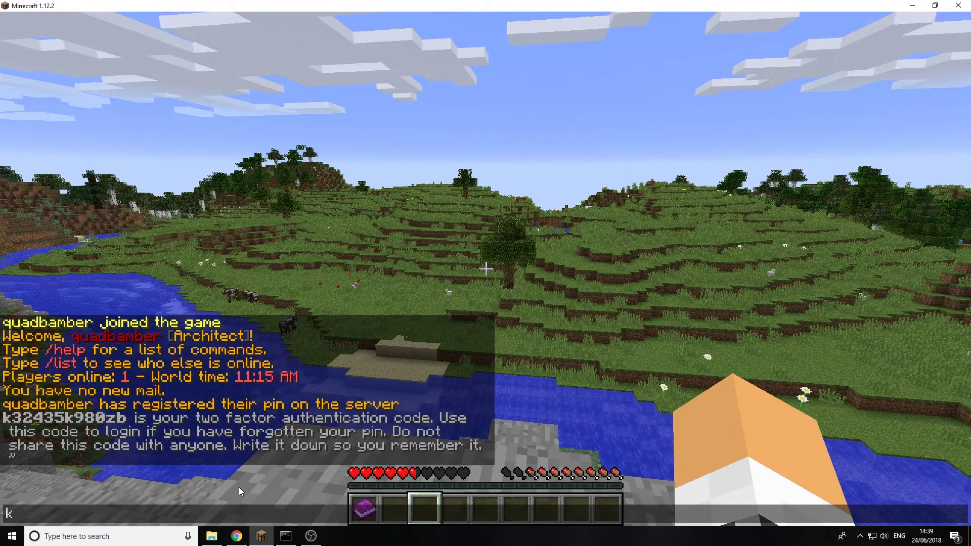
pyautogui.write('32')
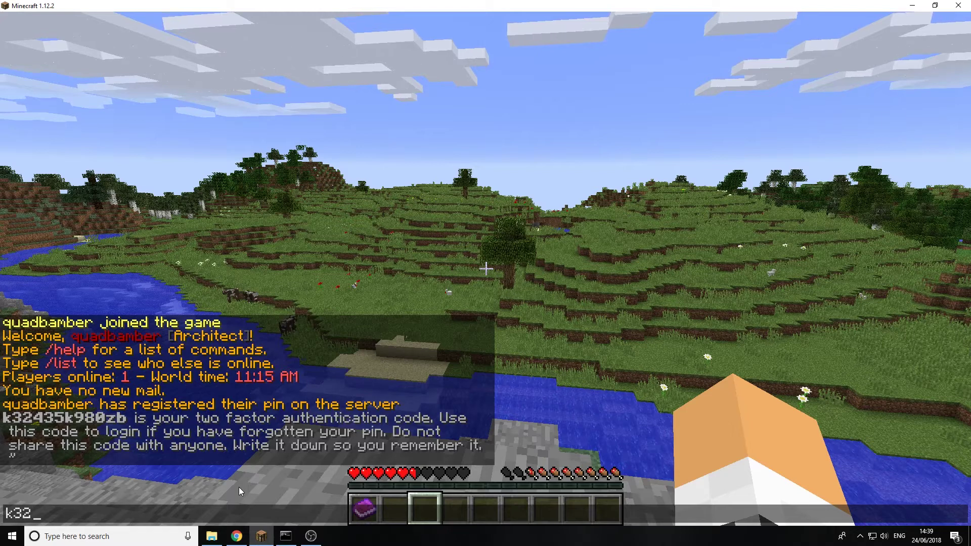
pyautogui.write('4')
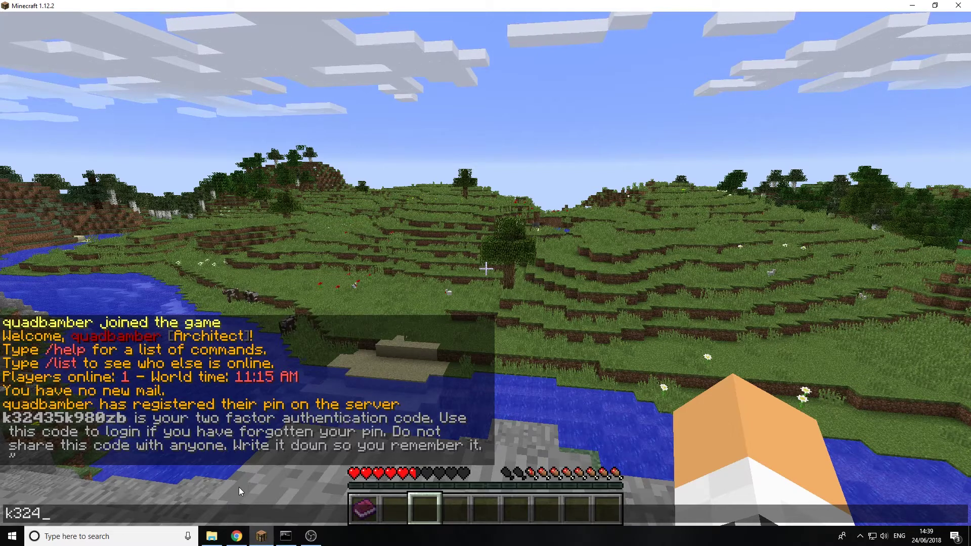
pyautogui.write('35')
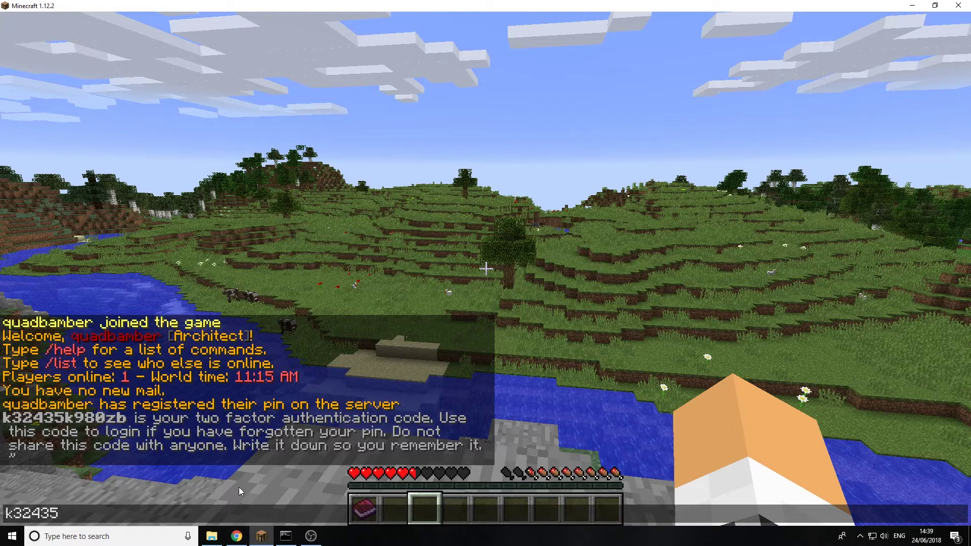
pyautogui.write('k980')
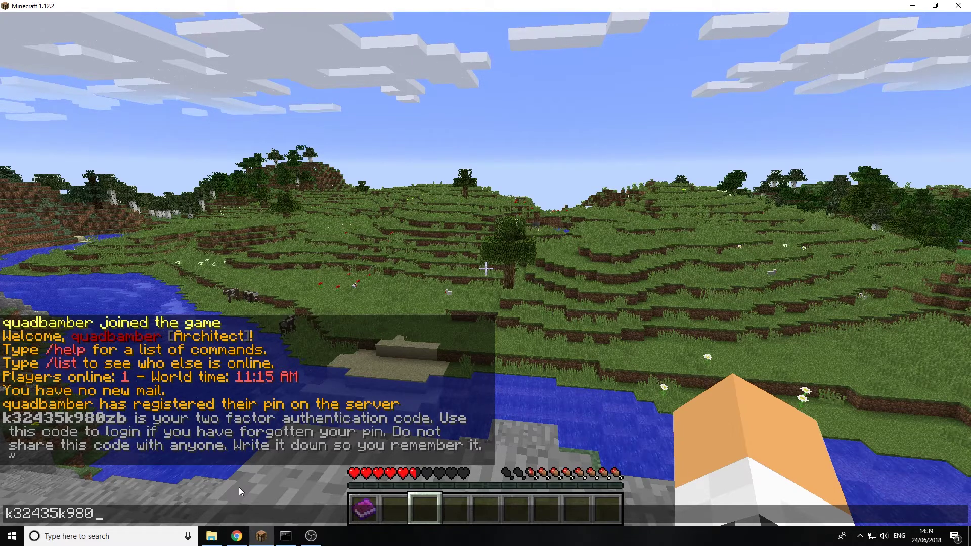
pyautogui.write('z')
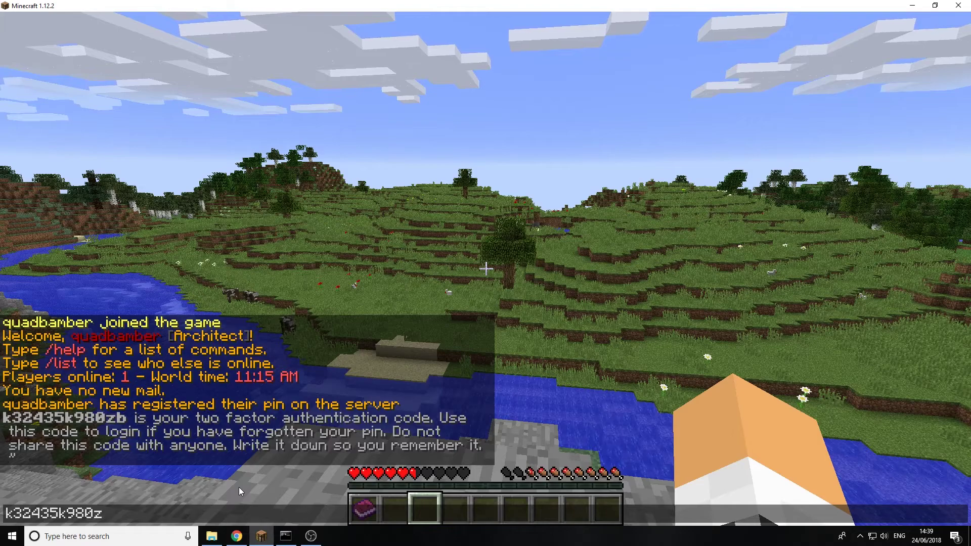
pyautogui.write('b')
pyautogui.hotkey('ctrl', 'a')
pyautogui.press('Escape')
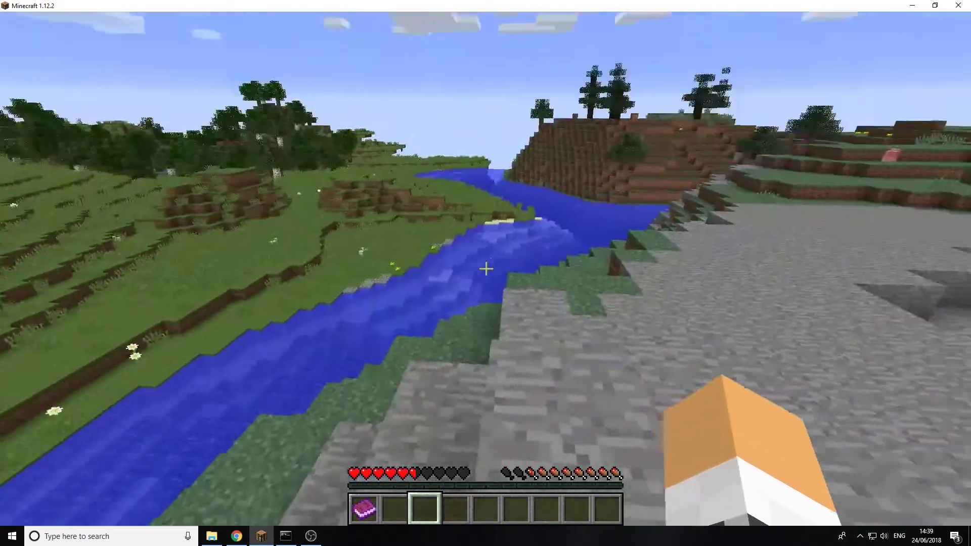
# Disconnect, rejoin Home Server and log in with the correct PIN
pyautogui.press('Escape')
pyautogui.click(510, 314)
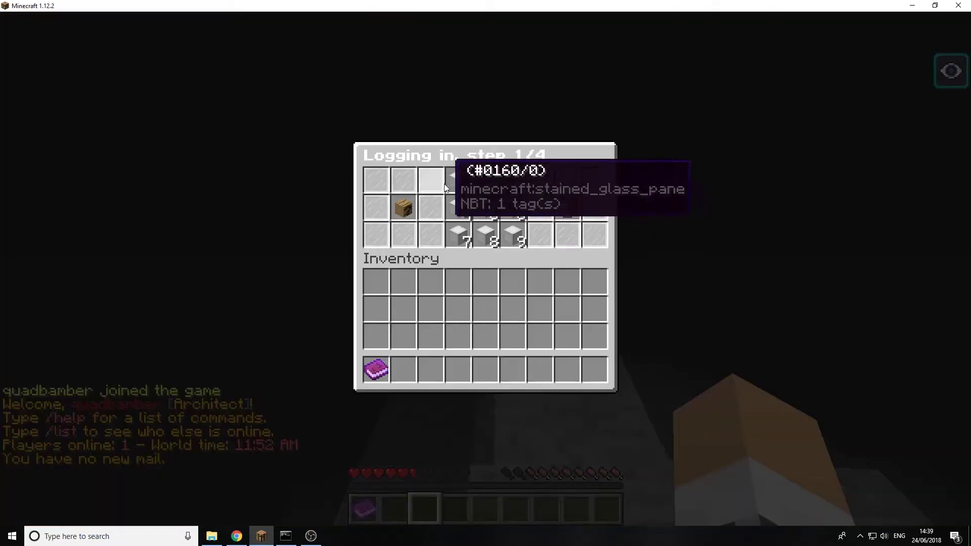
pyautogui.click(481, 188)
pyautogui.click(509, 189)
pyautogui.click(454, 216)
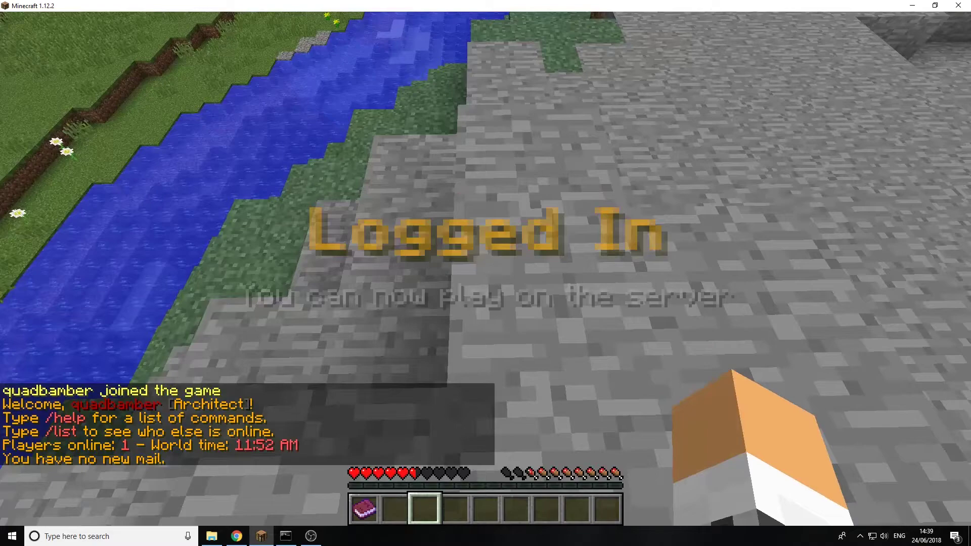
# Disconnect, rejoin Home Server and enter a first deliberately wrong PIN
pyautogui.press('Escape')
pyautogui.click(481, 304)
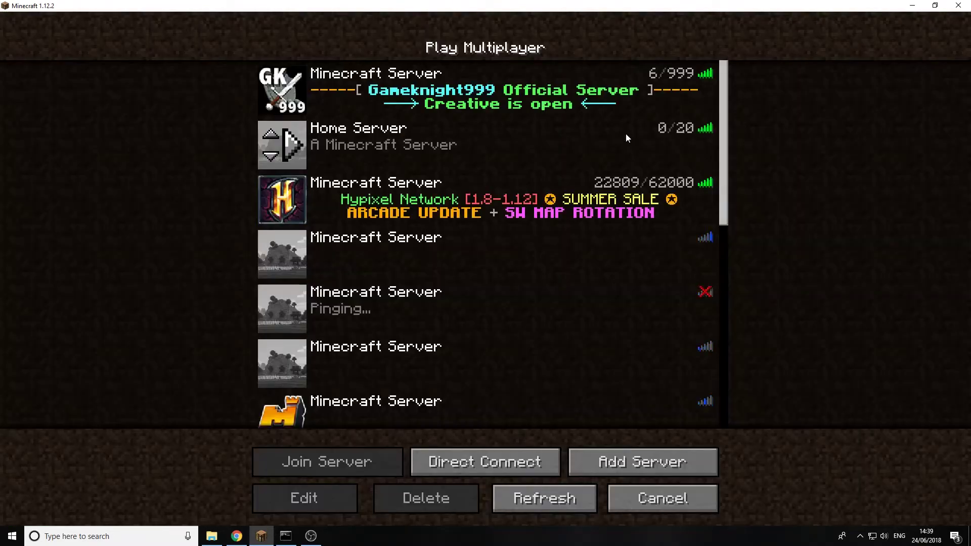
pyautogui.doubleClick(626, 132)
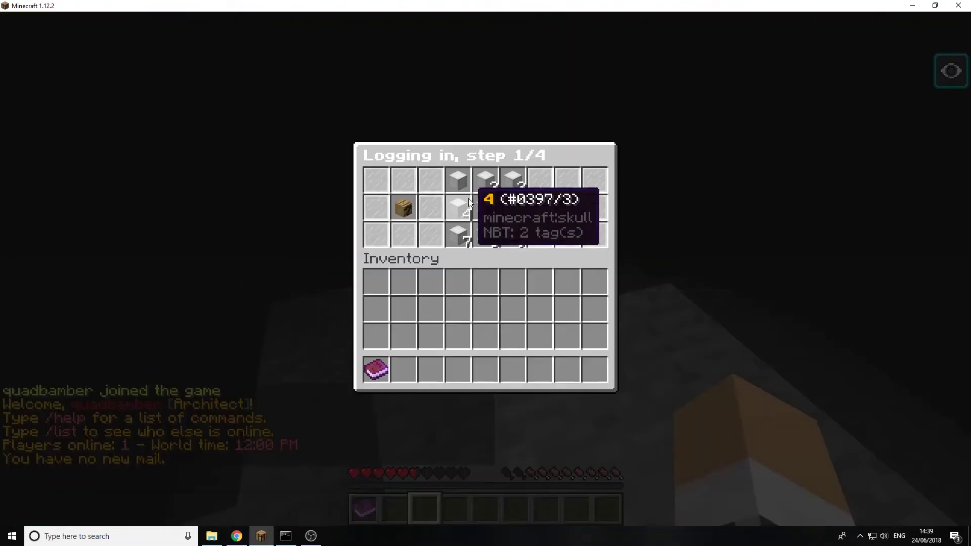
pyautogui.click(458, 208)
pyautogui.click(458, 181)
pyautogui.click(460, 232)
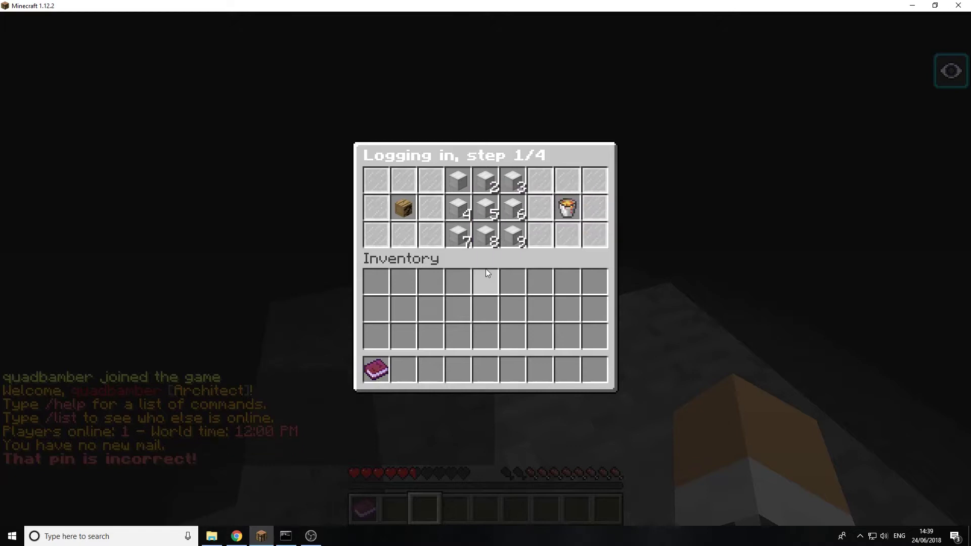
# Enter two more wrong PINs until kicked with 'Incorrect pin!'
pyautogui.click(485, 181)
pyautogui.click(458, 208)
pyautogui.click(458, 181)
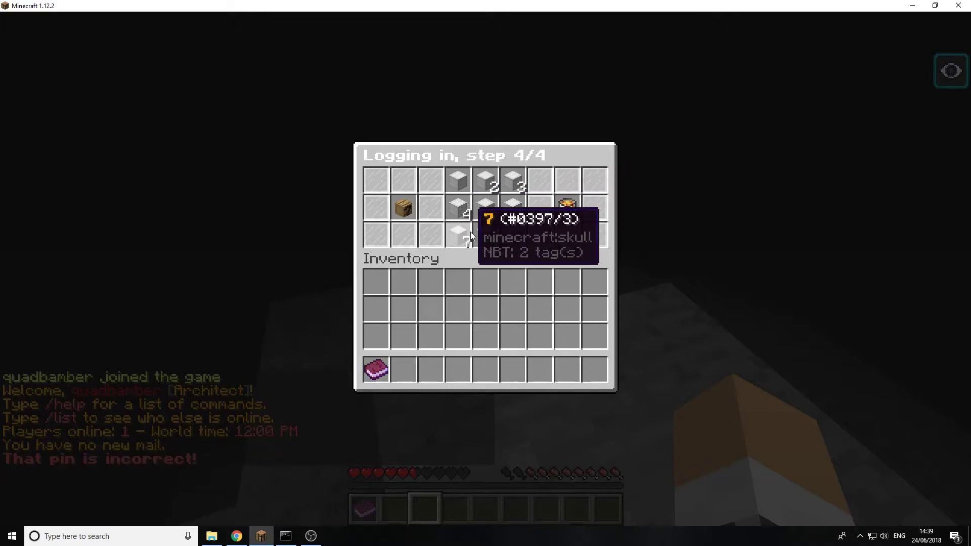
pyautogui.click(461, 228)
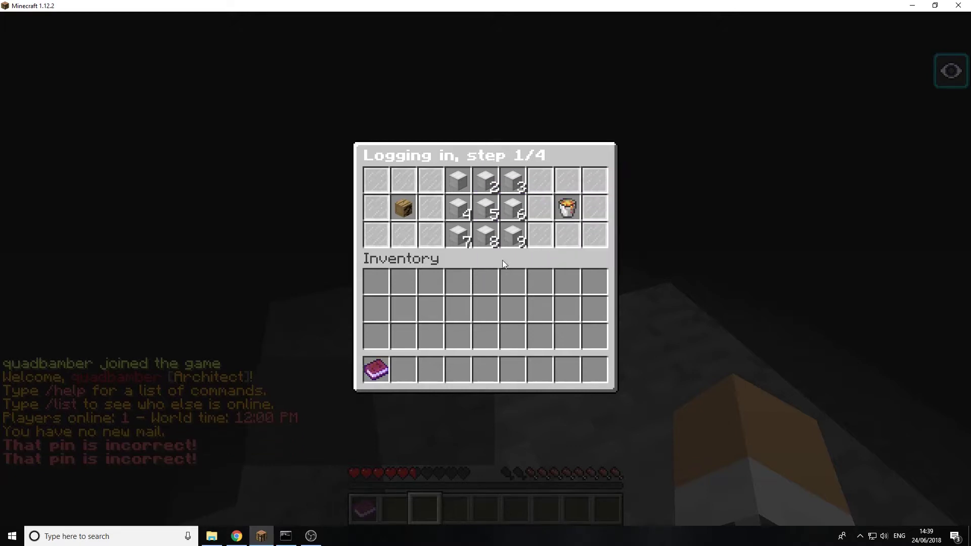
pyautogui.click(514, 182)
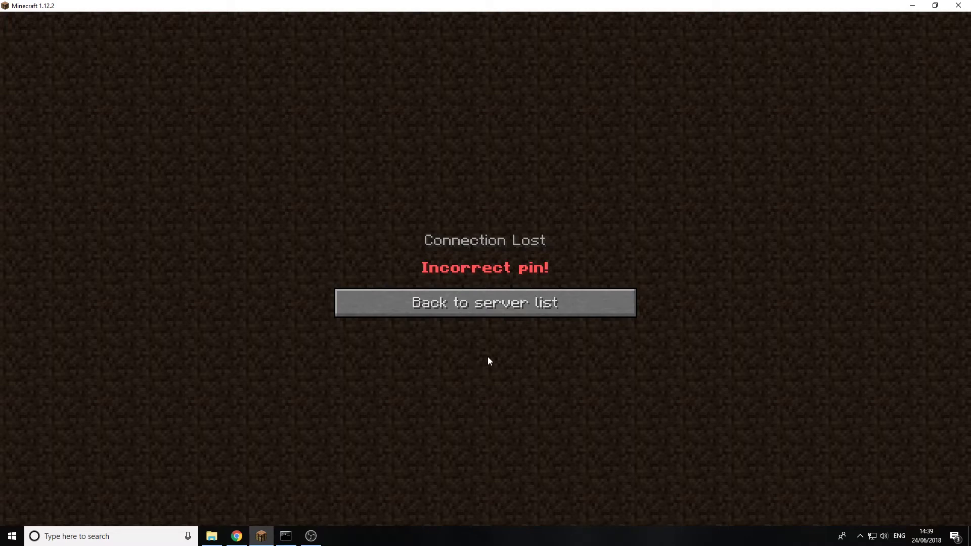
# Return to the server list and rejoin Home Server after cancelling one attempt
pyautogui.click(506, 298)
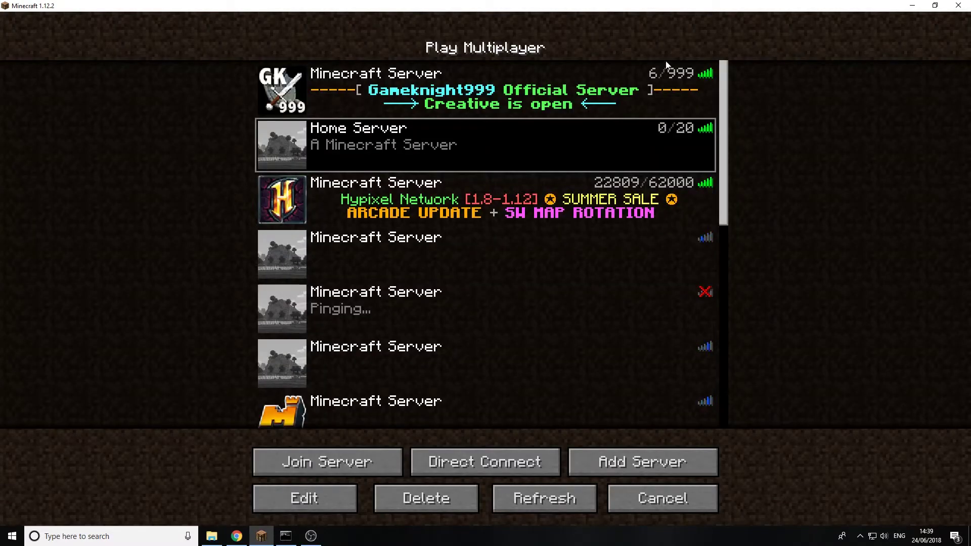
pyautogui.doubleClick(650, 127)
pyautogui.click(550, 360)
pyautogui.doubleClick(647, 128)
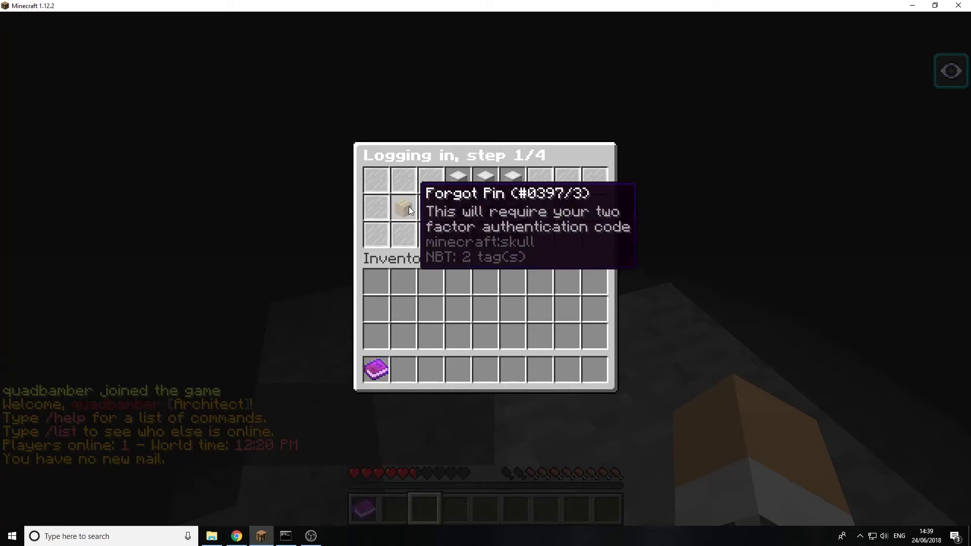
# Choose Forgot Pin and paste the copied two-factor code into chat
pyautogui.click(408, 206)
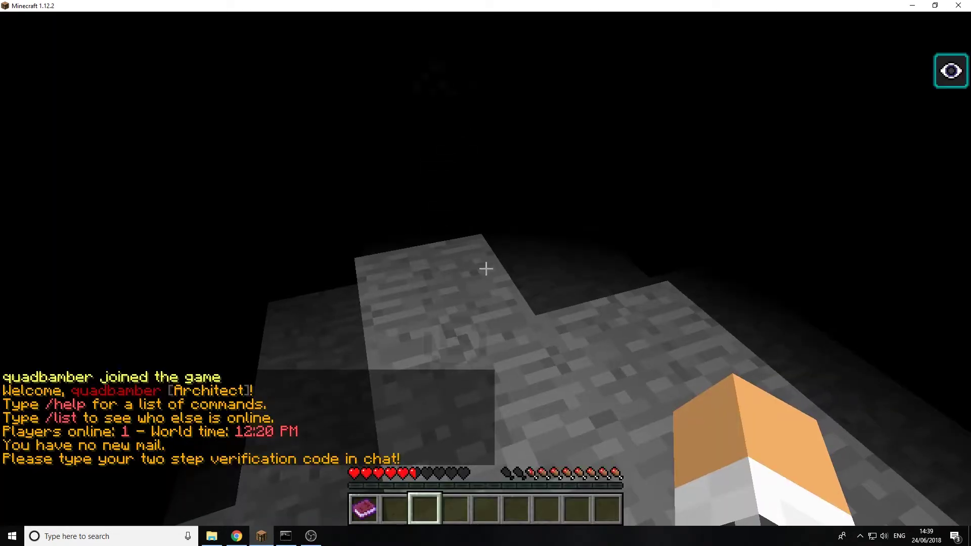
pyautogui.press('t')
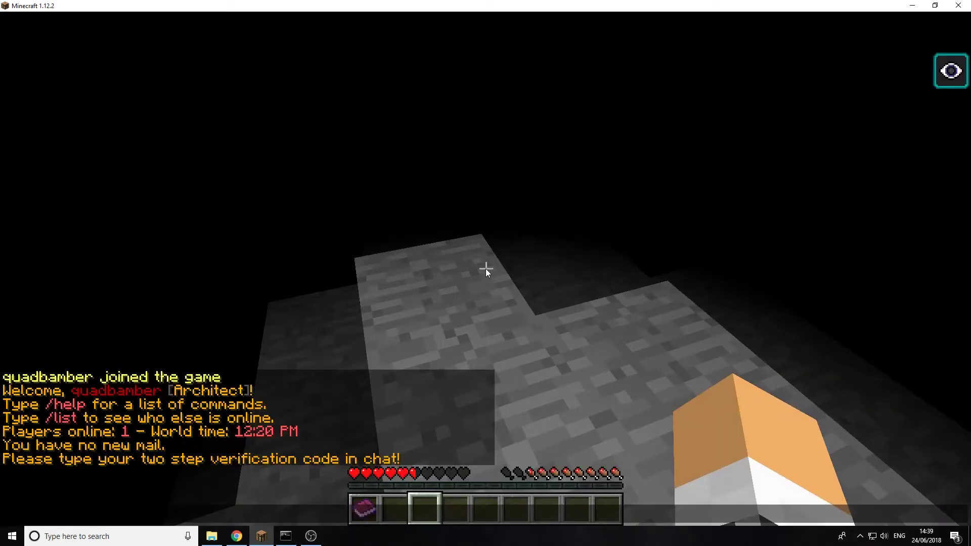
pyautogui.hotkey('ctrl', 'v')
pyautogui.press('Return')
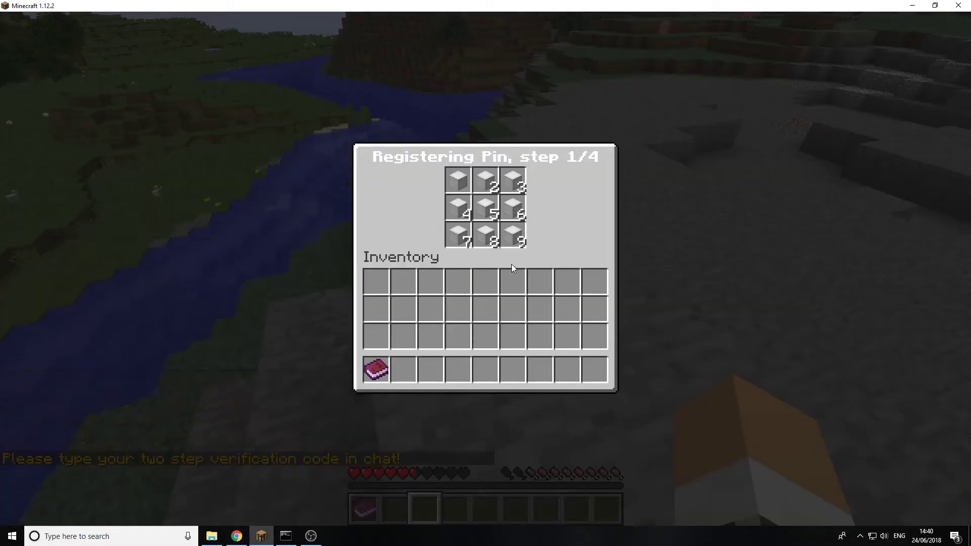
# Pick four new PIN digits on the skulls, then check chat for the fresh code
pyautogui.click(453, 184)
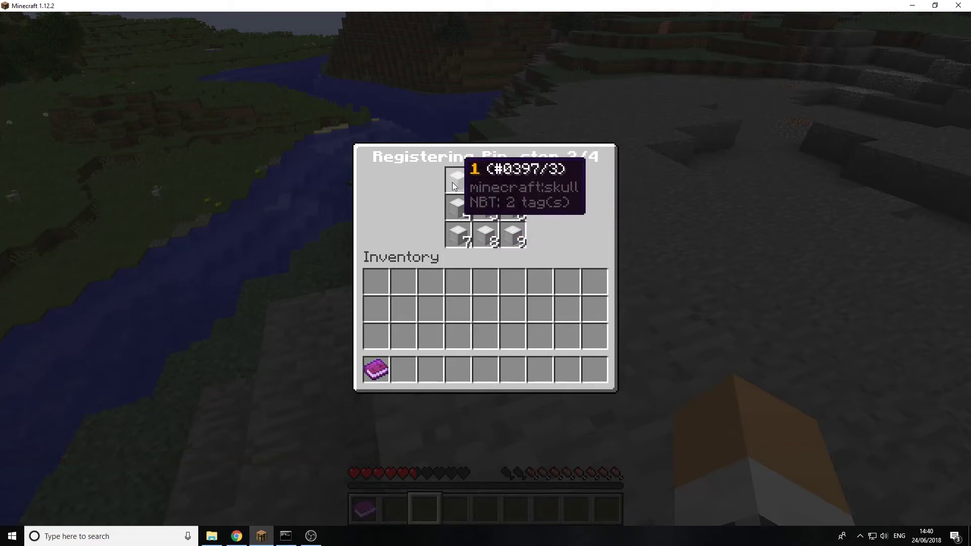
pyautogui.click(513, 181)
pyautogui.click(512, 182)
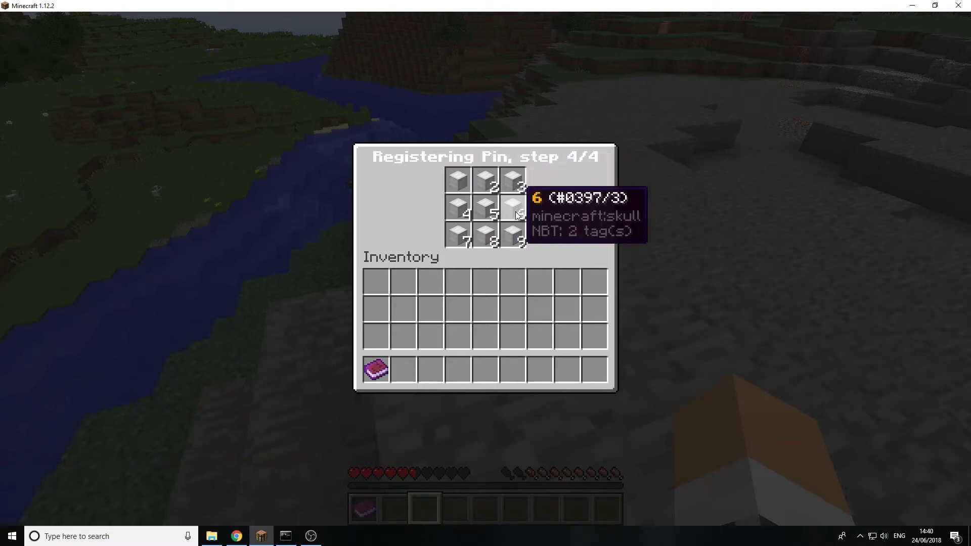
pyautogui.click(516, 213)
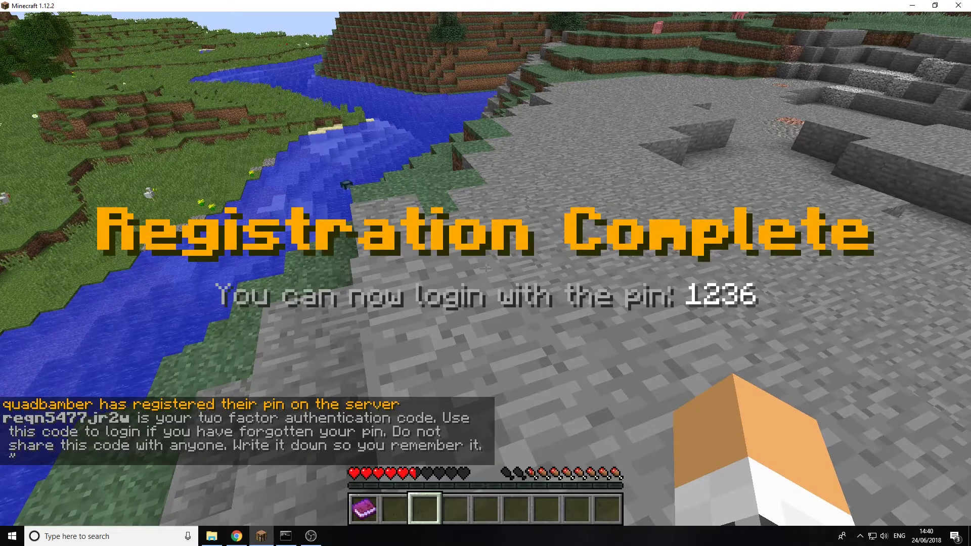
pyautogui.press('t')
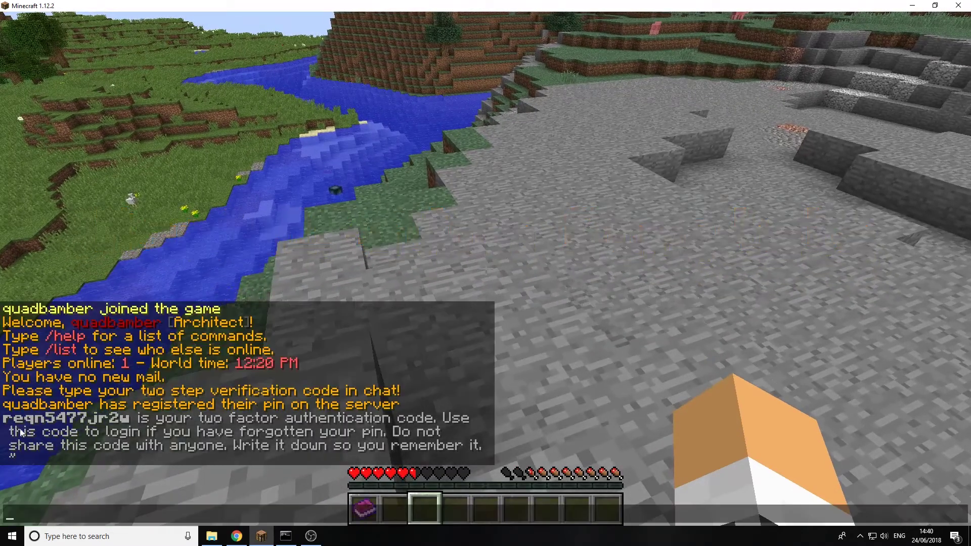
pyautogui.press('Escape')
pyautogui.press('Escape')
# Rejoin Home Server, enter a wrong PIN, clear digits, then log in with the correct PIN
pyautogui.click(495, 299)
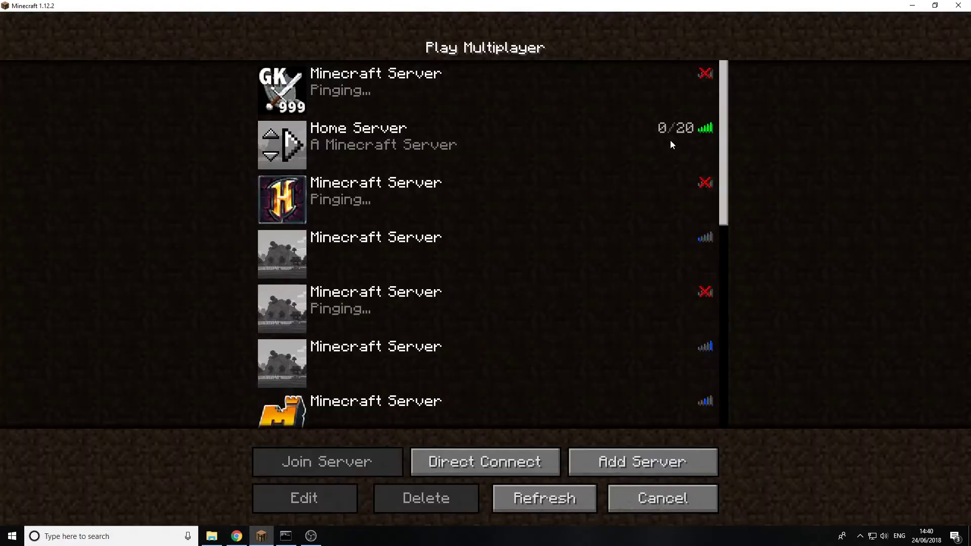
pyautogui.doubleClick(669, 139)
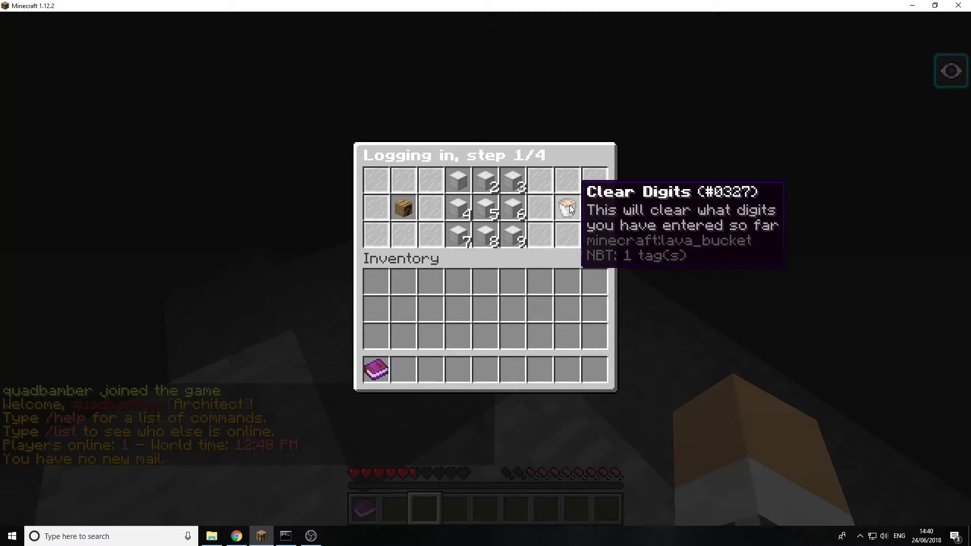
pyautogui.click(493, 204)
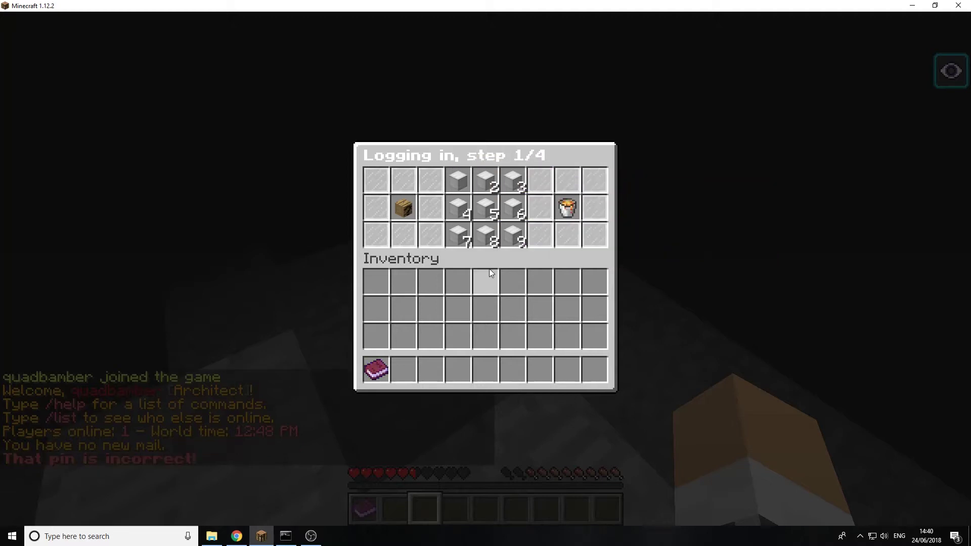
pyautogui.click(512, 205)
pyautogui.click(493, 183)
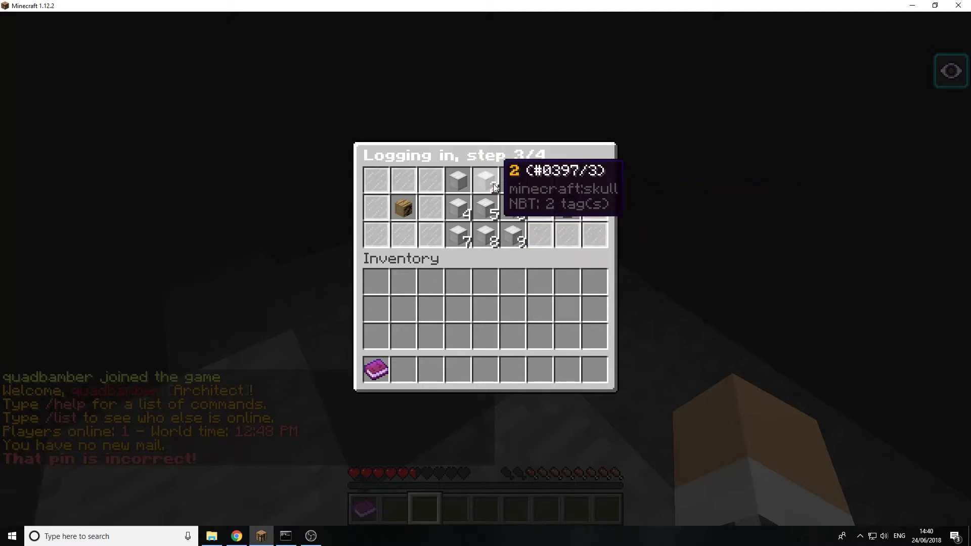
pyautogui.click(565, 205)
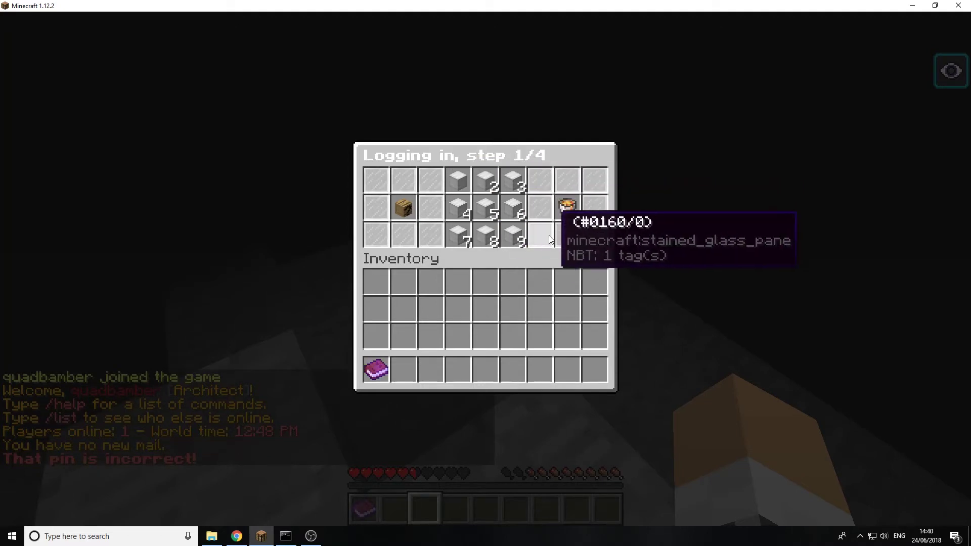
pyautogui.click(487, 180)
pyautogui.click(514, 206)
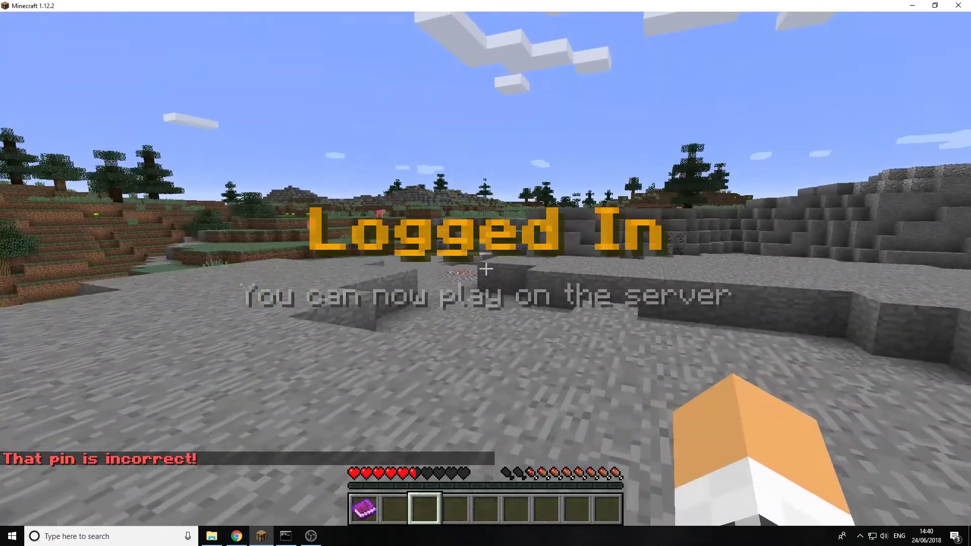
# Open the player's .yml file from TEST SERVER 3 > plugins > PinAuthentication in Notepad++
pyautogui.press('Escape')
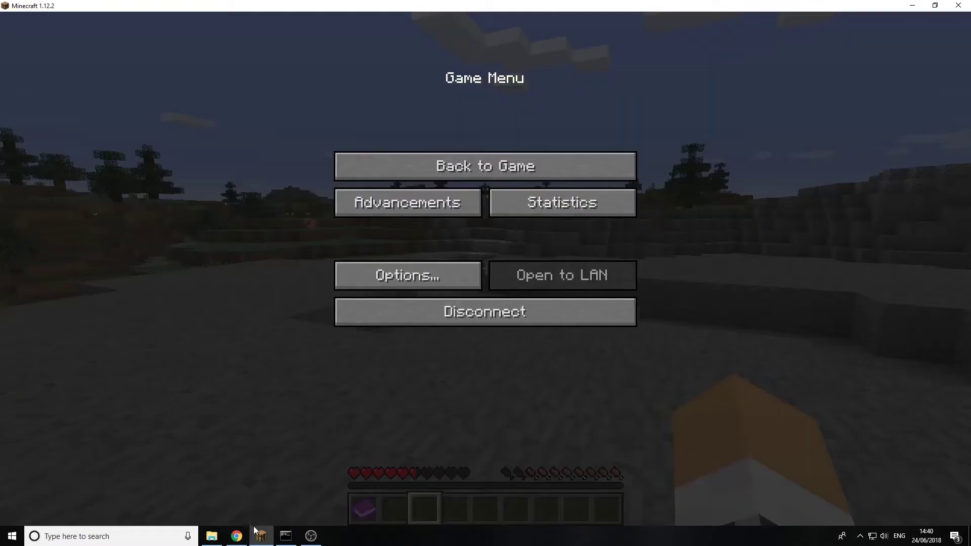
pyautogui.click(212, 536)
pyautogui.scroll(1, 569, 241)
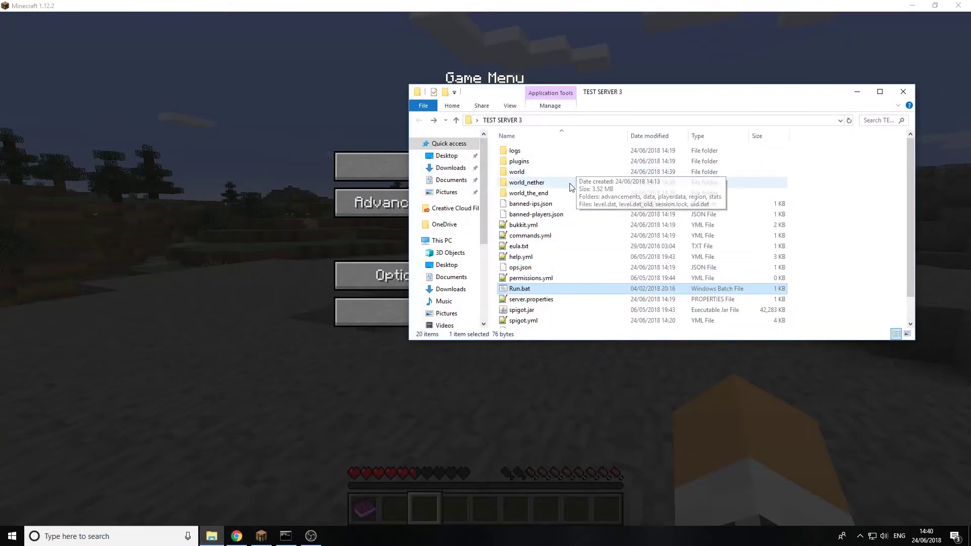
pyautogui.doubleClick(548, 163)
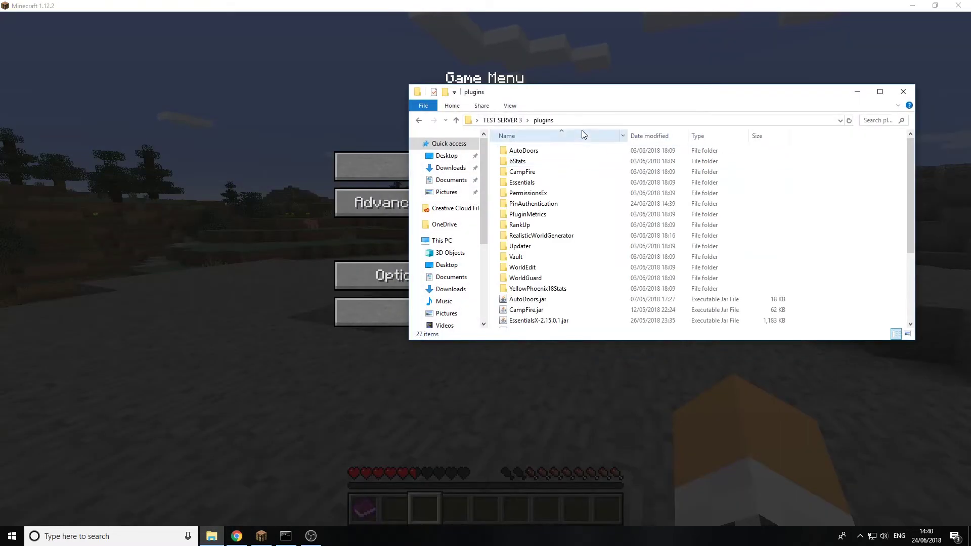
pyautogui.doubleClick(527, 205)
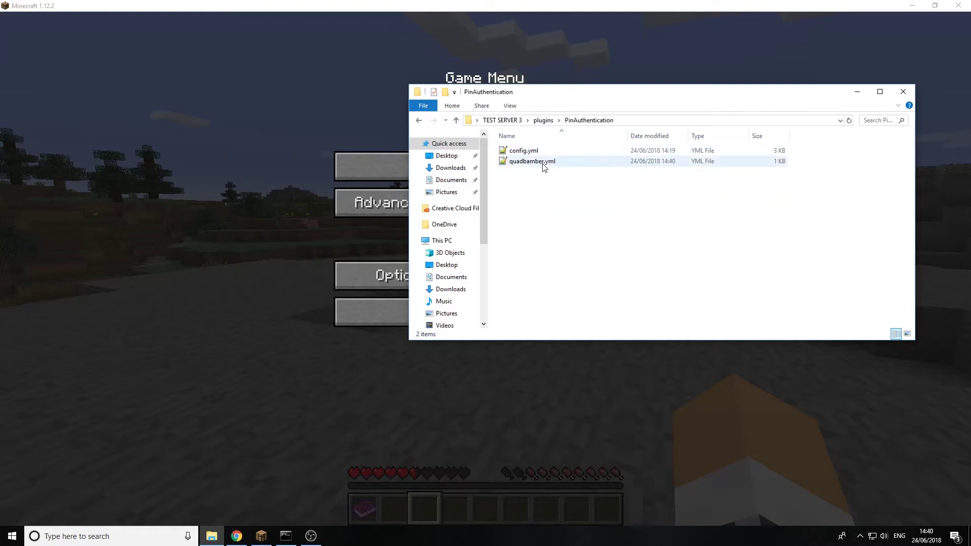
pyautogui.click(543, 164)
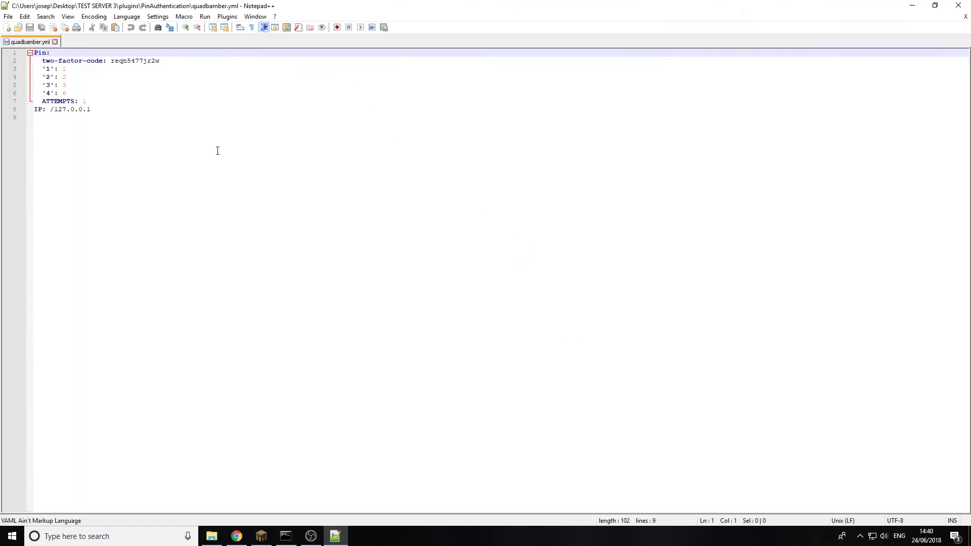
# Highlight the stored IP on line 8, the two-factor code, and PIN lines 3-6
pyautogui.moveTo(111, 115); pyautogui.dragTo(54, 114)
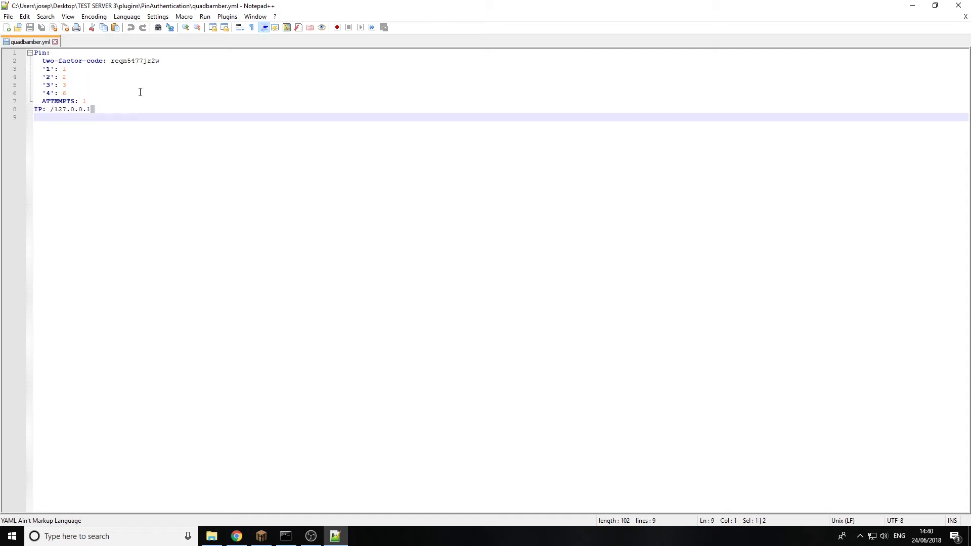
pyautogui.click(185, 60)
pyautogui.doubleClick(122, 64)
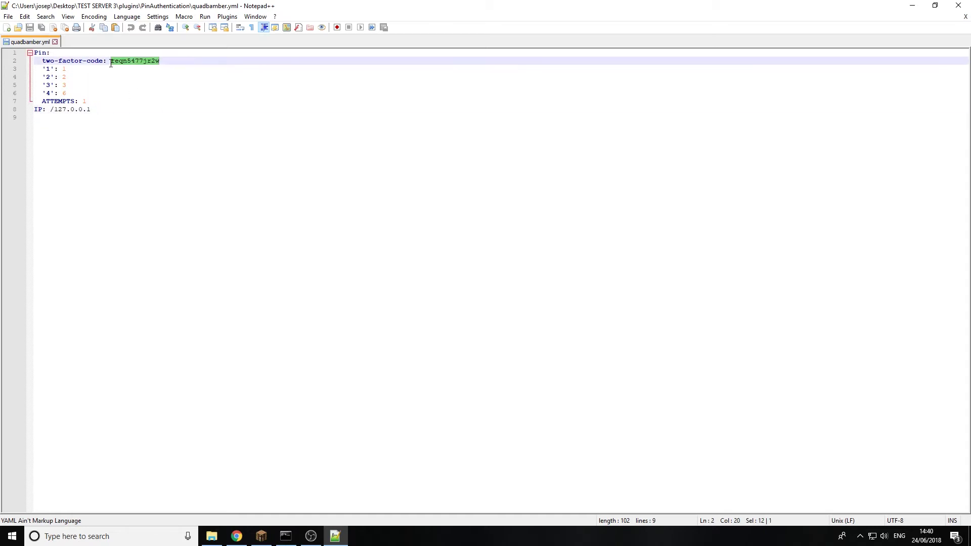
pyautogui.doubleClick(63, 92)
pyautogui.moveTo(137, 95); pyautogui.dragTo(43, 69)
# Close the data file, open config.yml, and point out the MySQL table and plugin-enabled settings
pyautogui.click(959, 5)
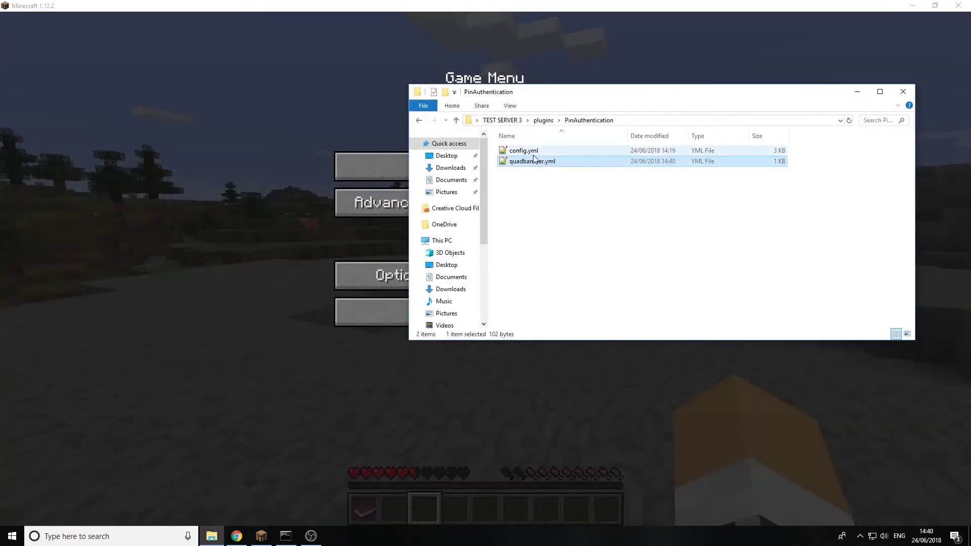
pyautogui.doubleClick(534, 151)
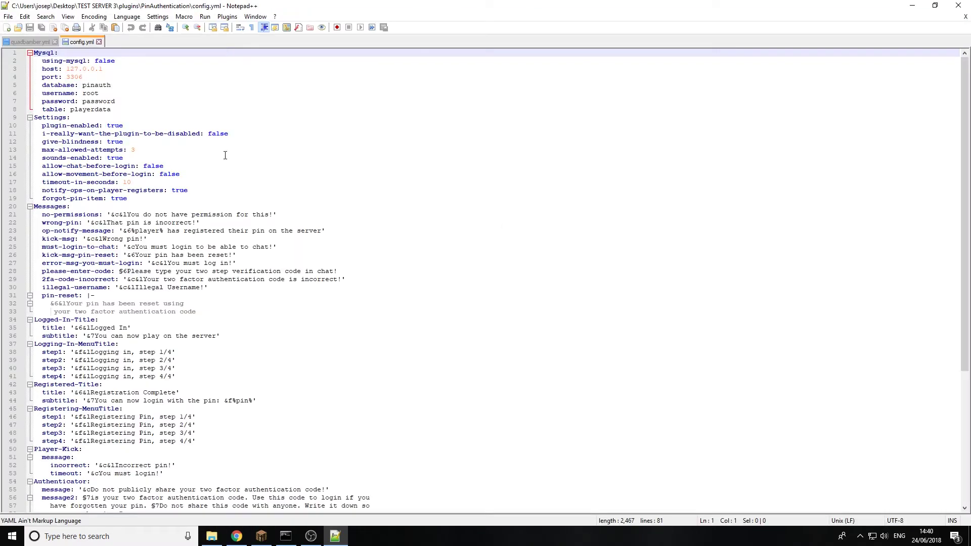
pyautogui.click(132, 105)
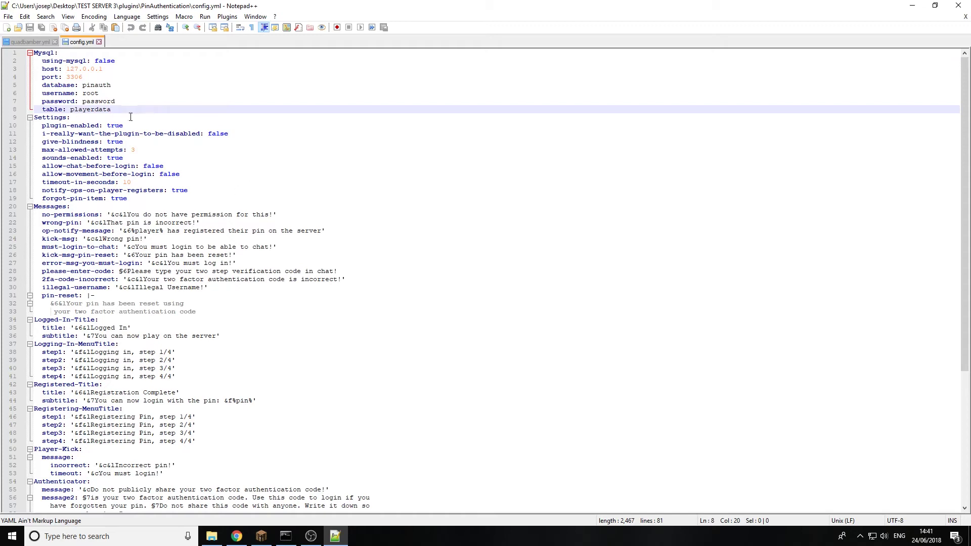
pyautogui.click(130, 129)
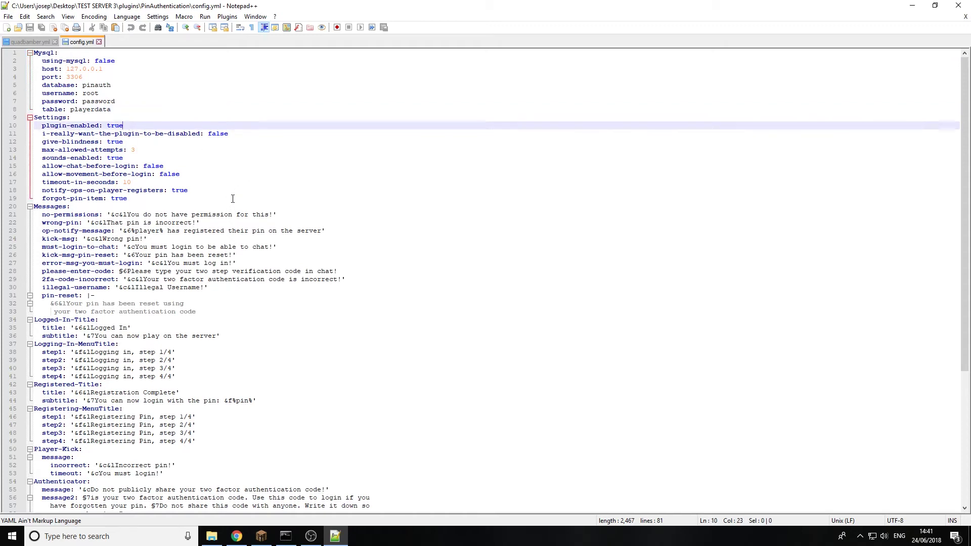
# Highlight timeout-in-seconds and the notify-ops-on-player-registers setting
pyautogui.scroll(-2, 233, 198)
pyautogui.moveTo(130, 133); pyautogui.dragTo(27, 132)
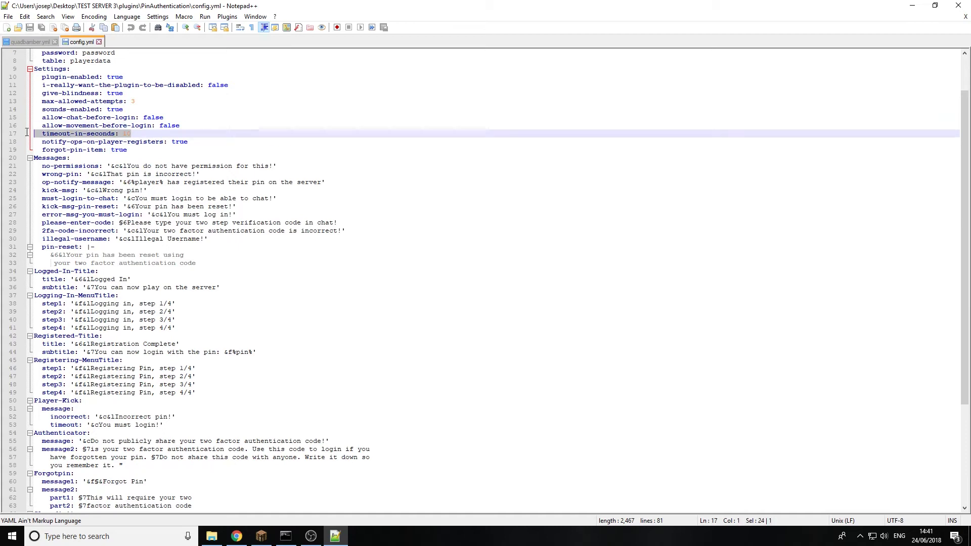
pyautogui.click(166, 142)
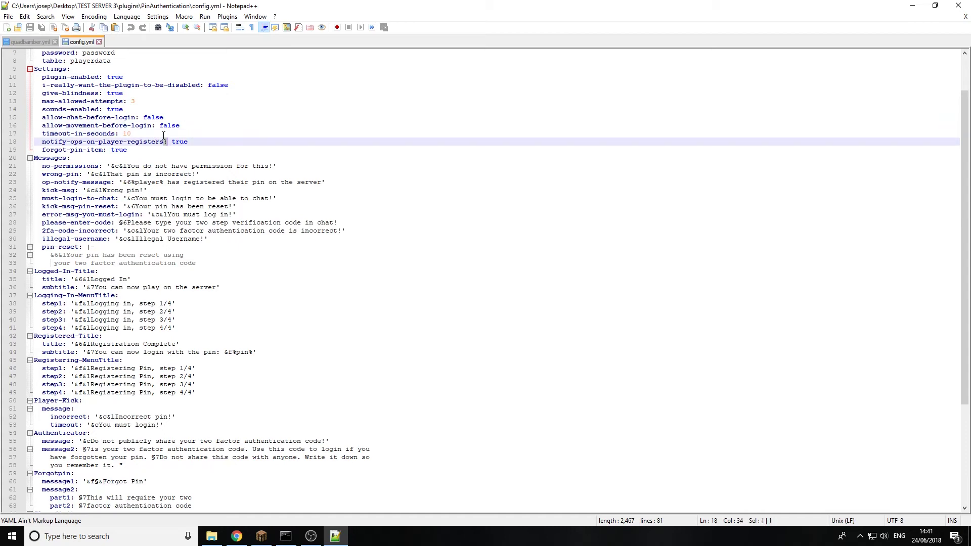
pyautogui.click(158, 133)
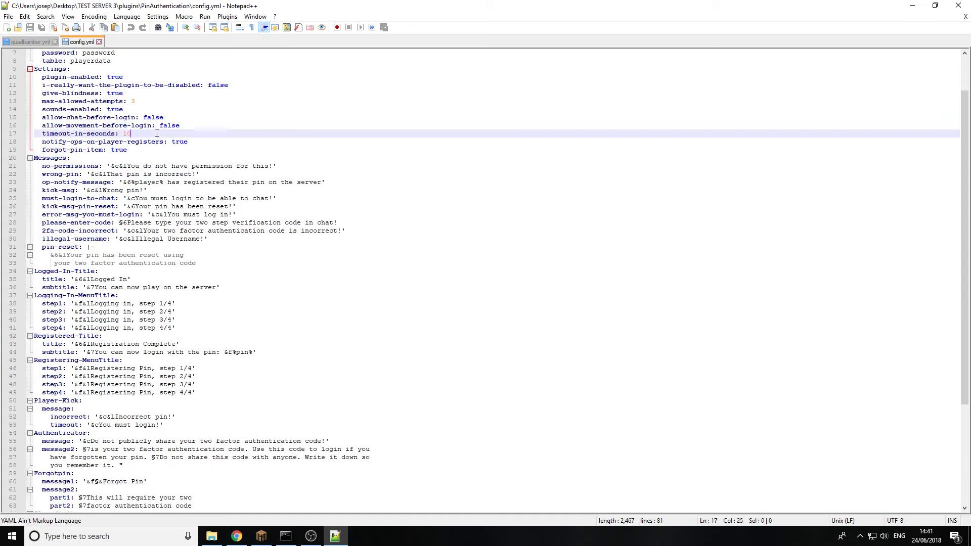
# Disconnect and rejoin the server to reach 'Logging in, step 1/4', then return to Notepad++
pyautogui.click(261, 536)
pyautogui.click(552, 312)
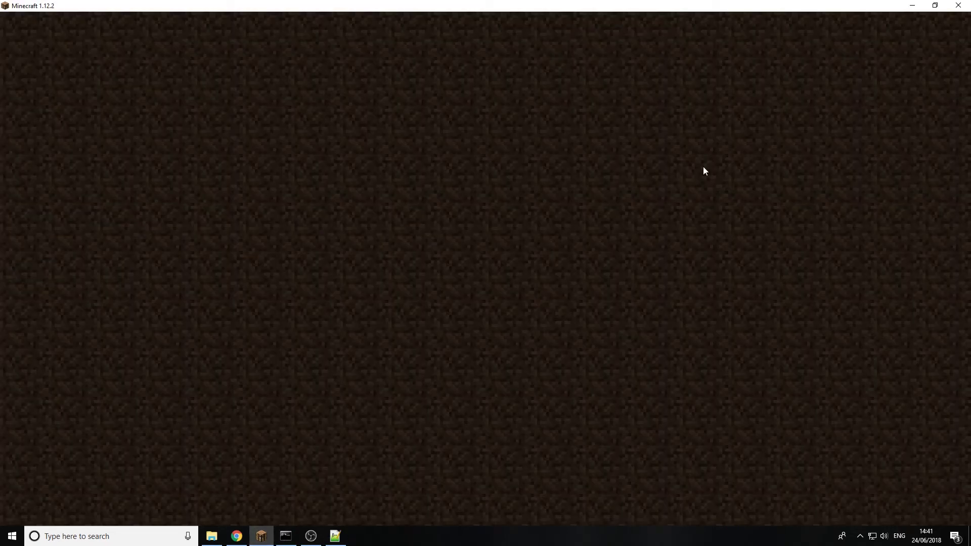
pyautogui.doubleClick(690, 138)
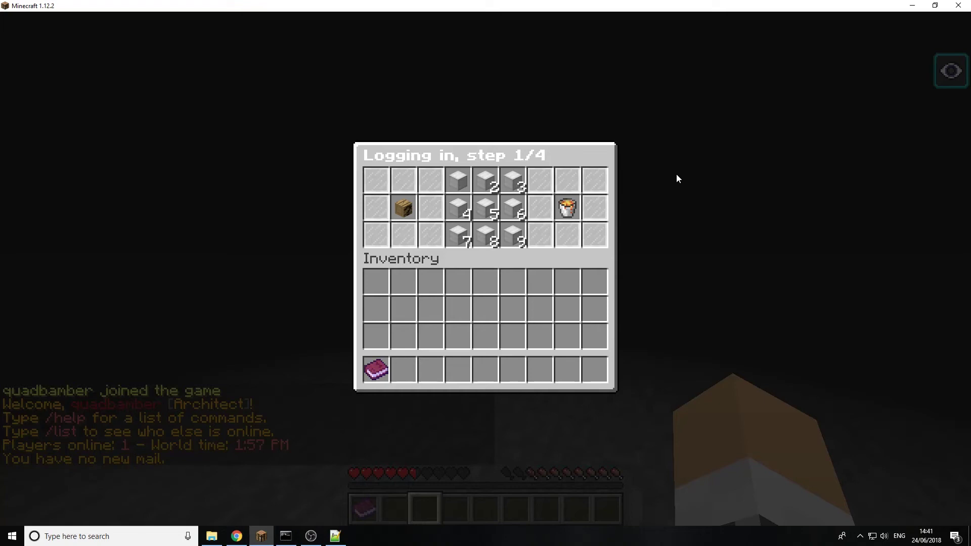
pyautogui.click(335, 537)
# Reload the player's file to show ATTEMPTS at 0, then highlight config.yml's spawn and config-version lines
pyautogui.click(508, 310)
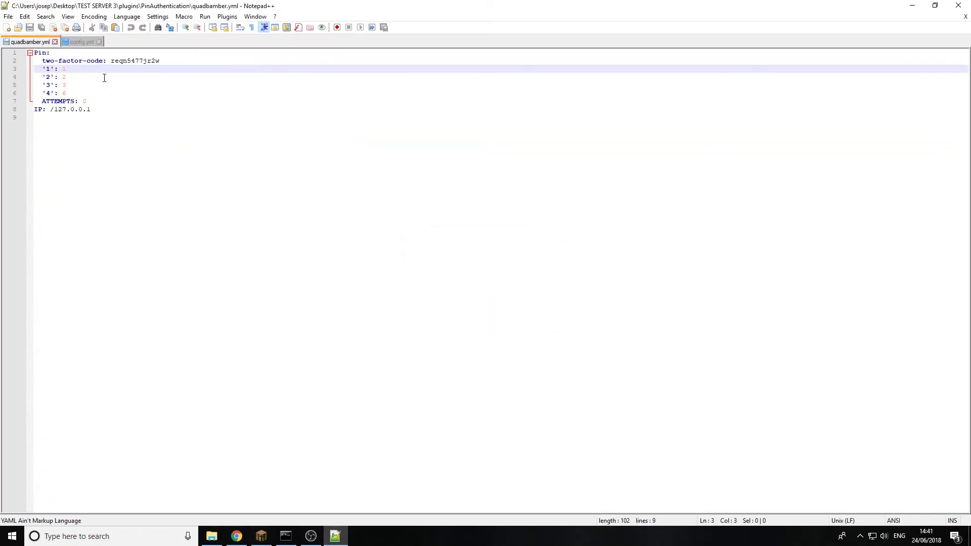
pyautogui.click(80, 43)
pyautogui.scroll(-2, 186, 321)
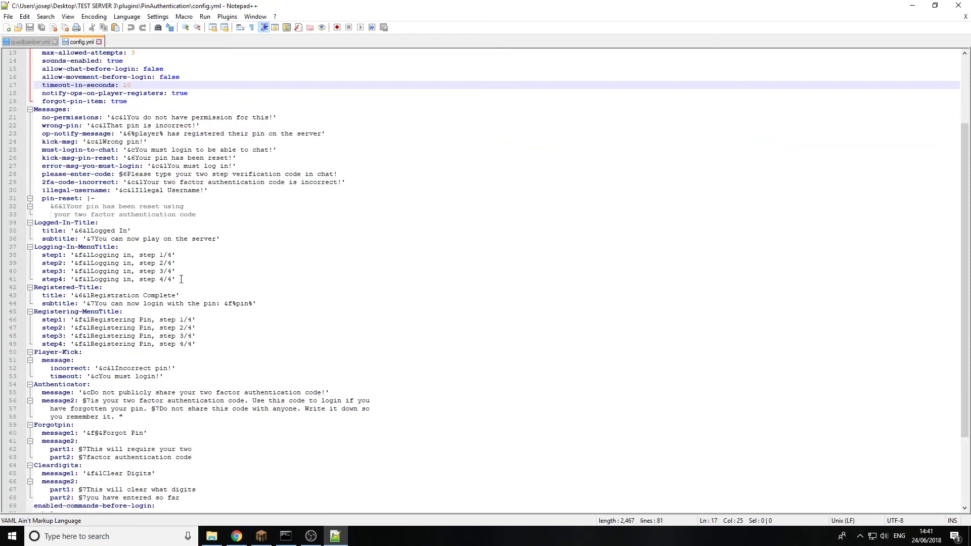
pyautogui.scroll(-4, 169, 257)
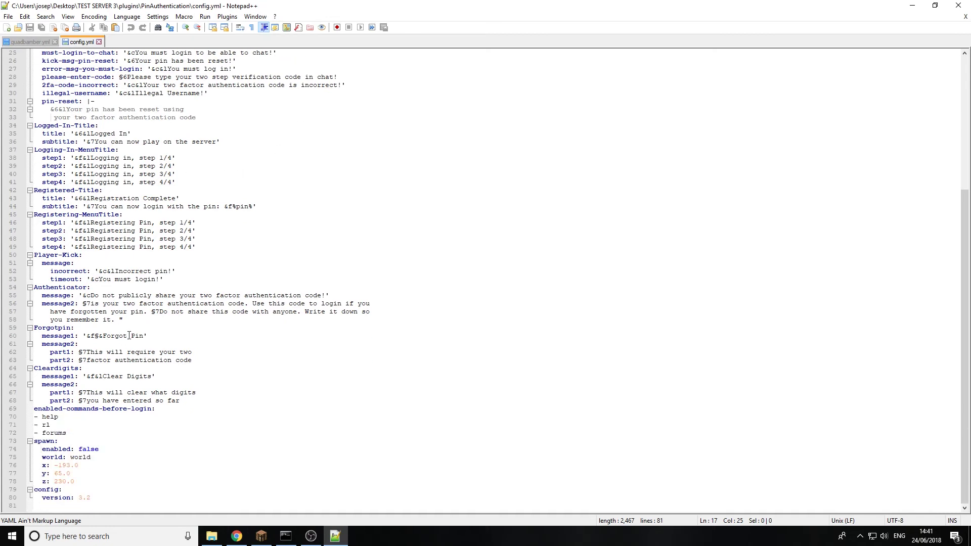
pyautogui.moveTo(153, 490); pyautogui.dragTo(86, 485)
pyautogui.click(109, 498)
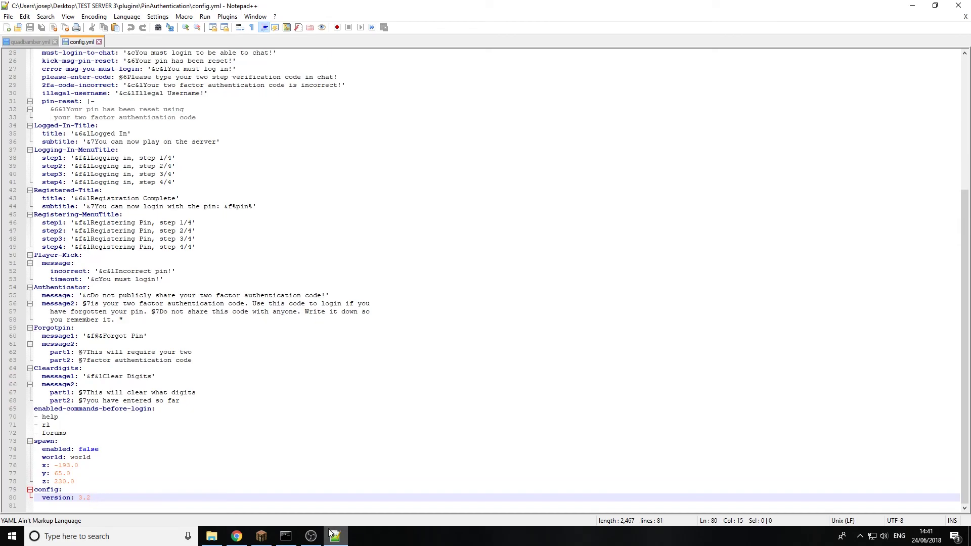
pyautogui.hotkey('alt', 'Tab')
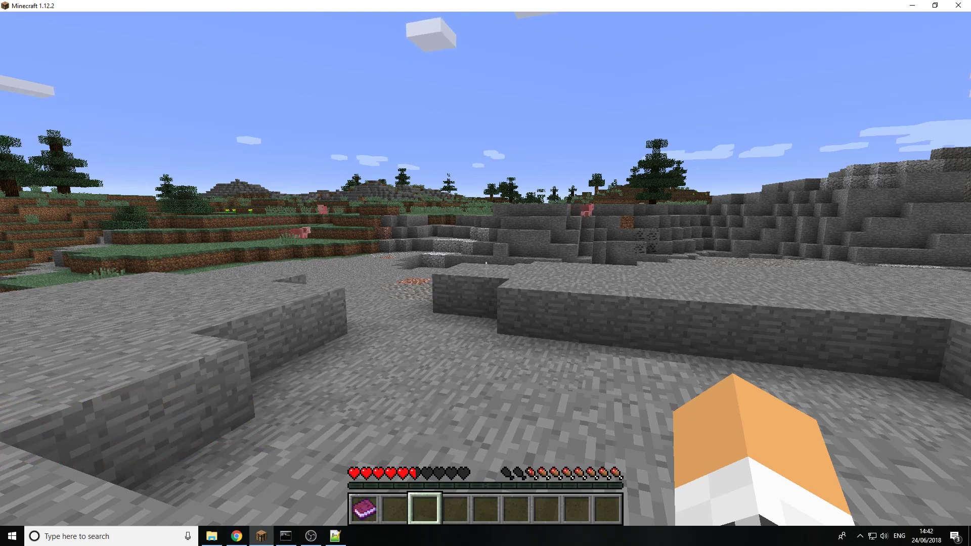
# Walk forward across the stone floor toward the cave opening in the mountain
pyautogui.moveTo(486, 274)
pyautogui.press('w')
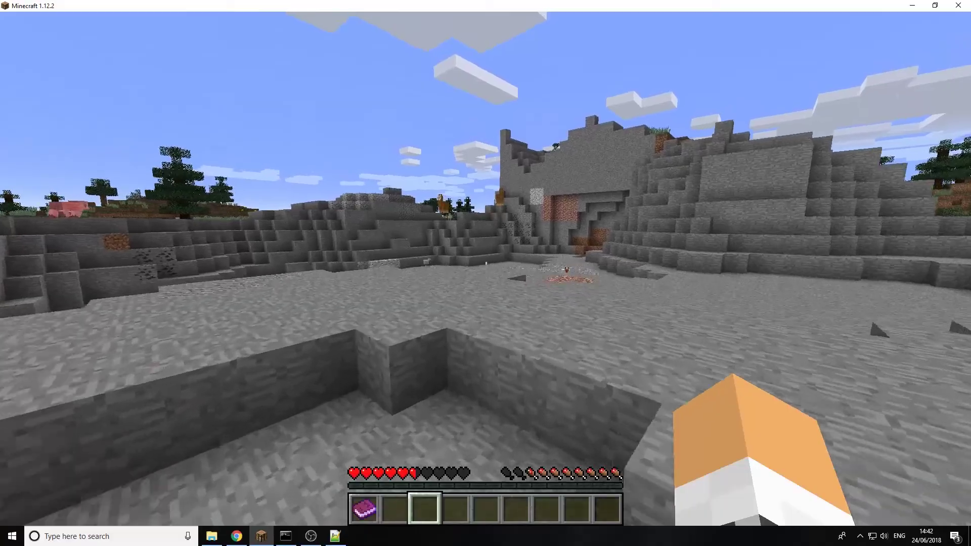